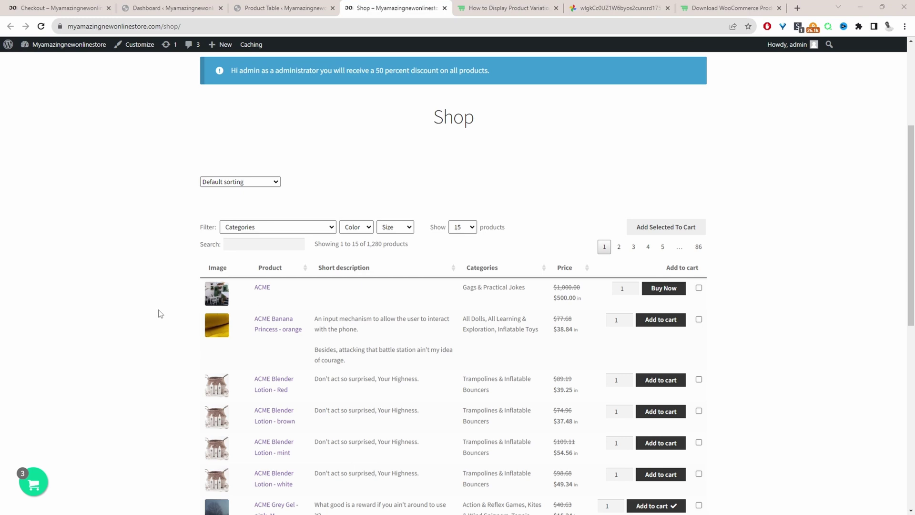
Step: Tick the pink XXS variation for bulk adding and set its quantity to 3
scroll(160, 313, "down", 1)
scroll(160, 313, "down", 4)
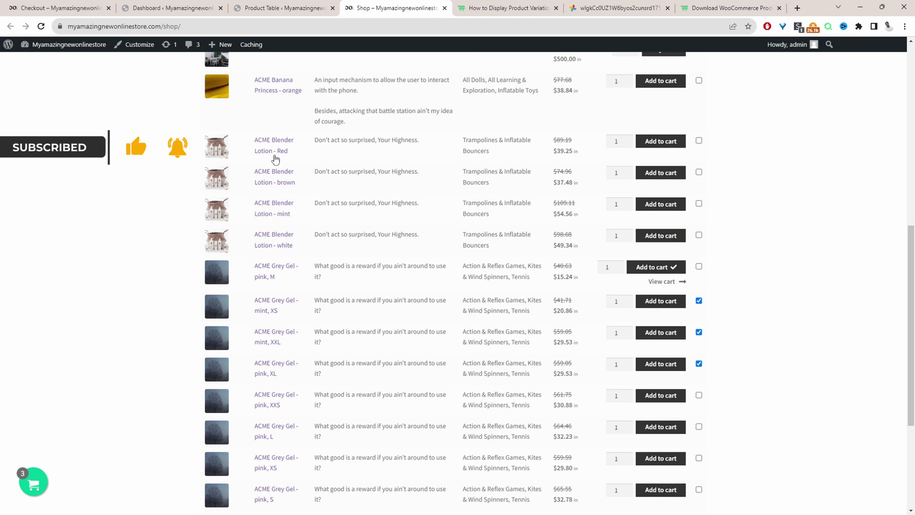
scroll(256, 206, "down", 1)
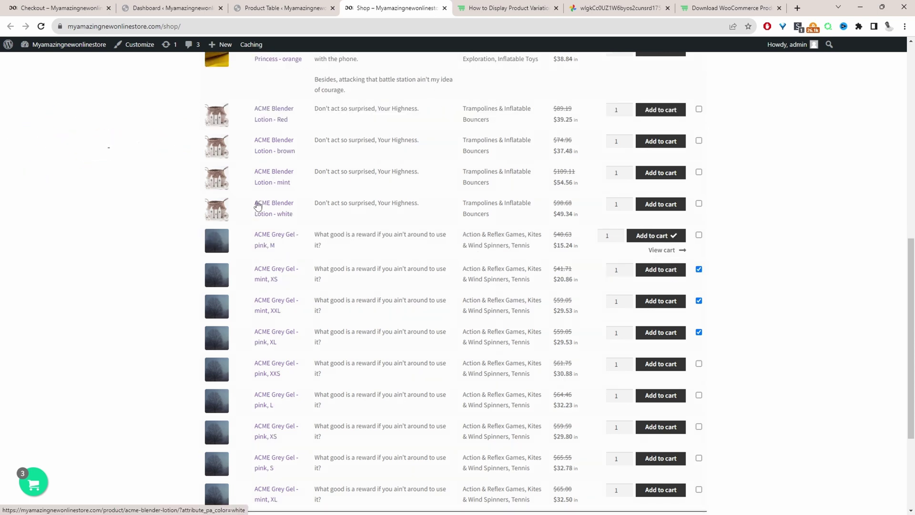
scroll(258, 210, "down", 2)
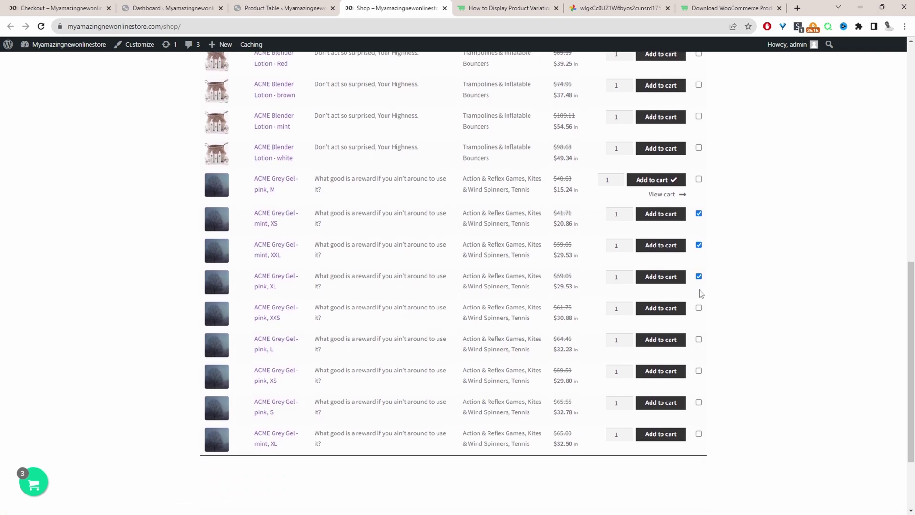
left_click(699, 308)
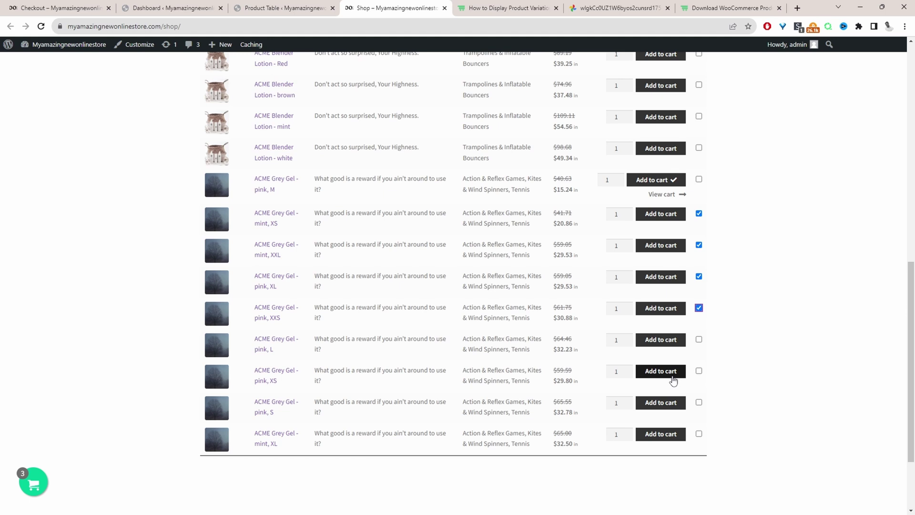
left_click(628, 308)
left_click(628, 308)
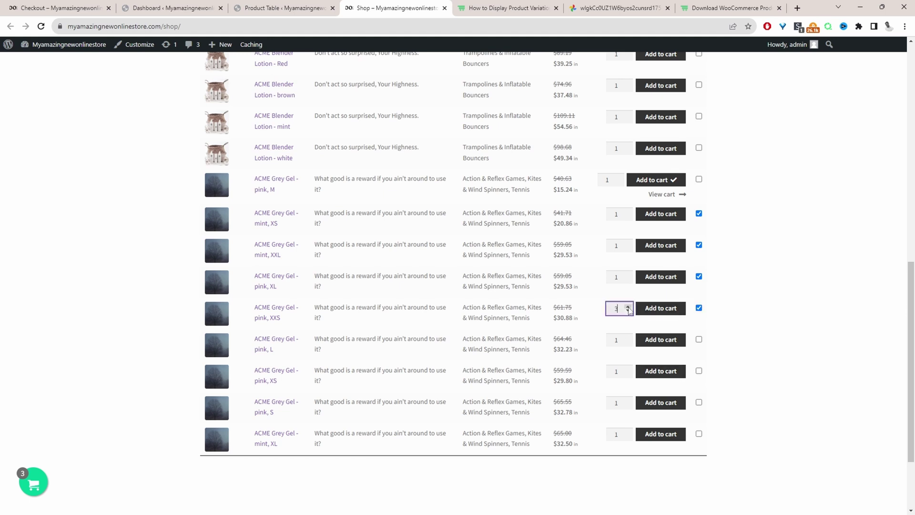
Step: Add the ACME Grey Gel pink XS variation to the cart
scroll(676, 322, "up", 5)
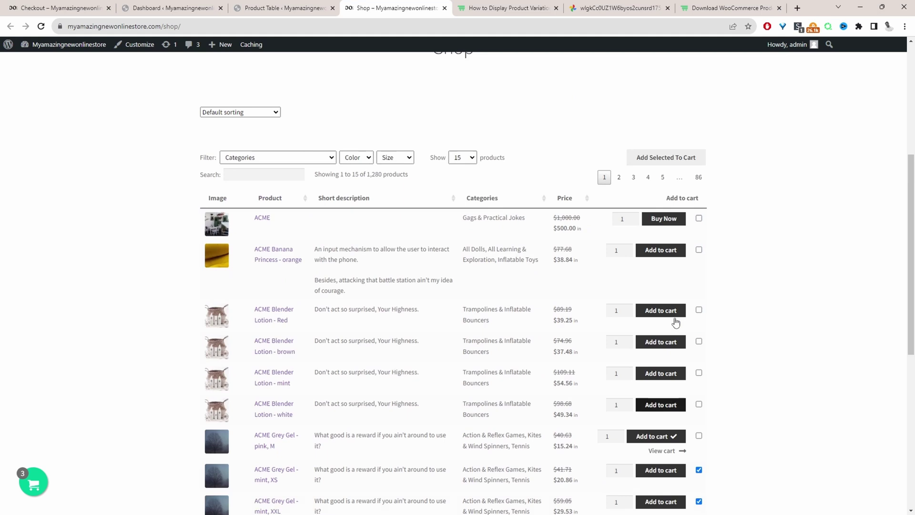
scroll(676, 323, "up", 2)
scroll(671, 236, "down", 5)
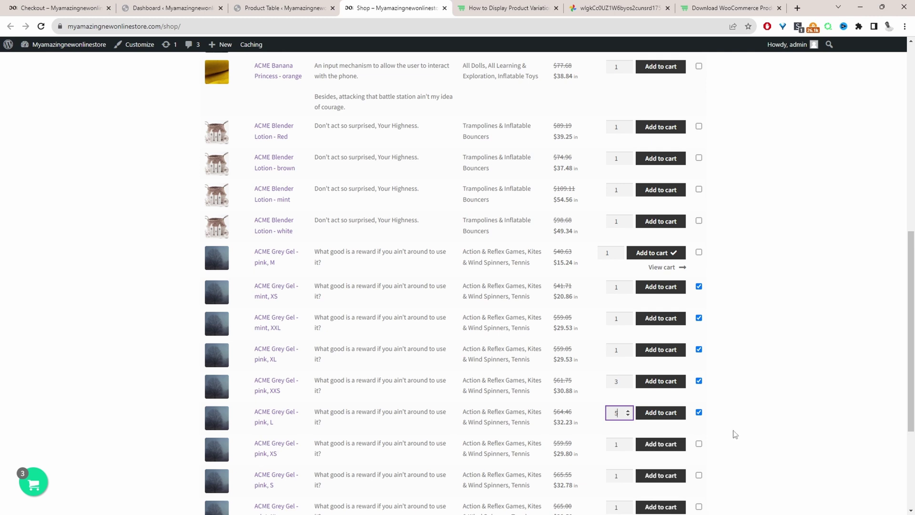
left_click(656, 447)
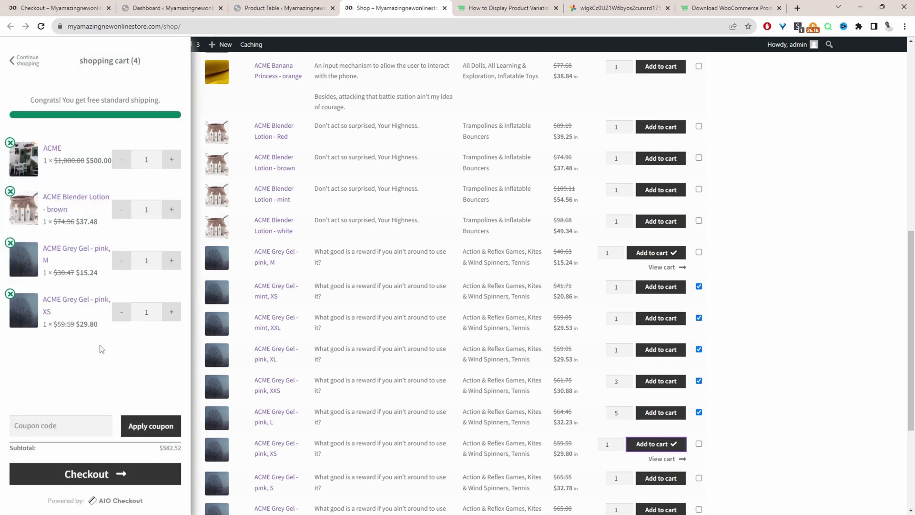
Step: Switch to the 'How to Display Product Variations' article and view its enlarged screenshot
left_click(505, 8)
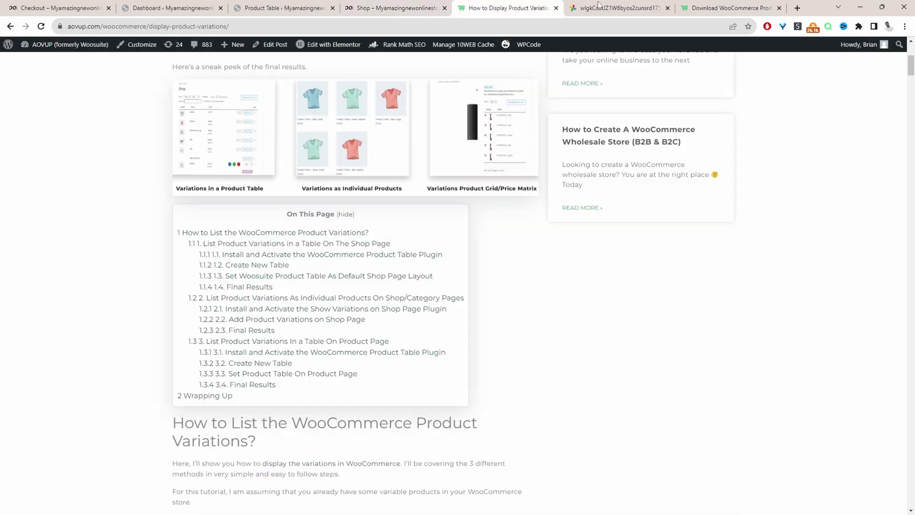
key("ctrl+Tab")
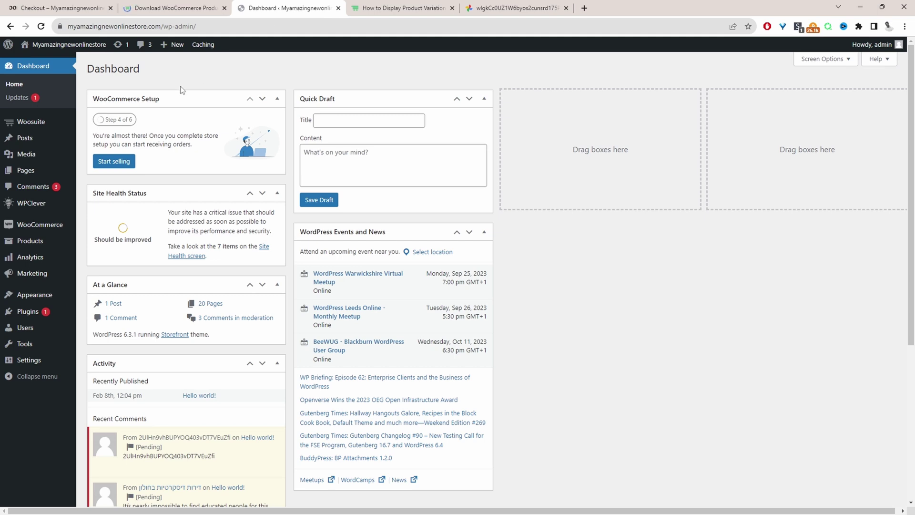
Step: Open Woosuite's Addons page from the admin sidebar in a new tab
mouse_move(42, 312)
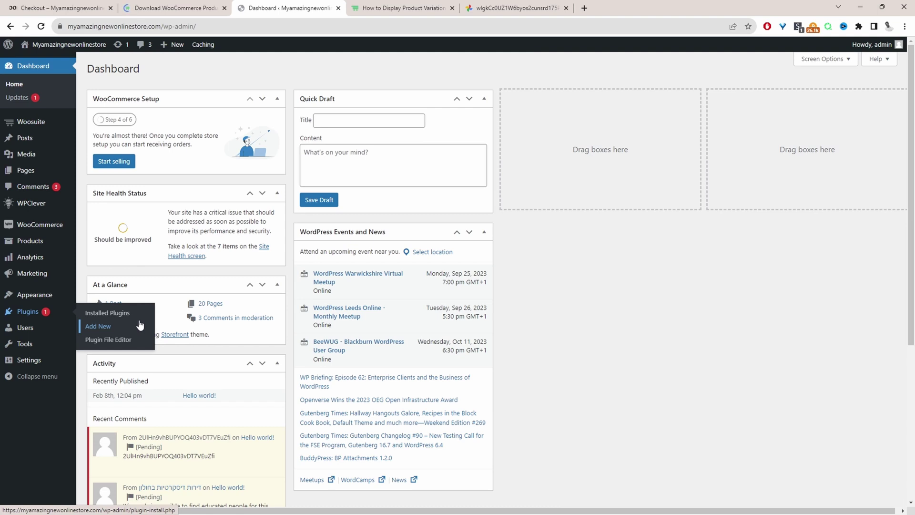
mouse_move(61, 129)
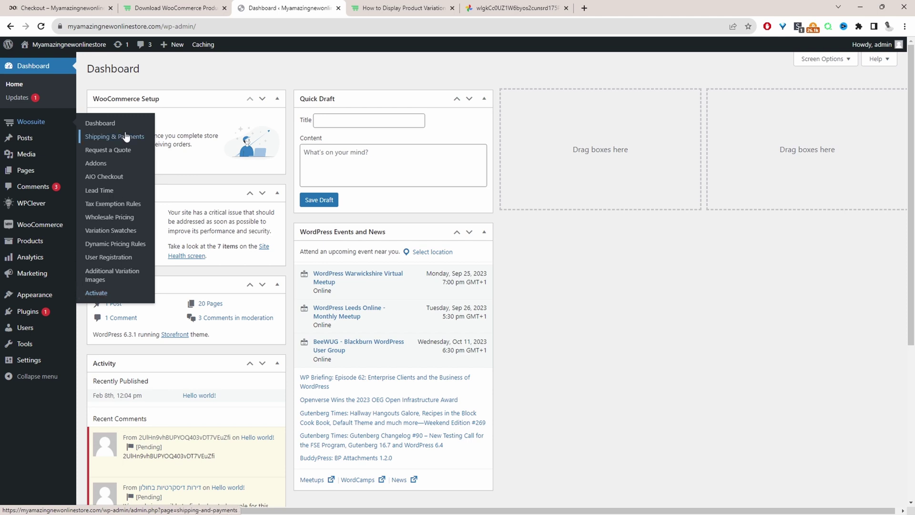
middle_click(109, 170)
Step: Switch the Product Table addon ON and open its Manage settings
key("ctrl+Tab")
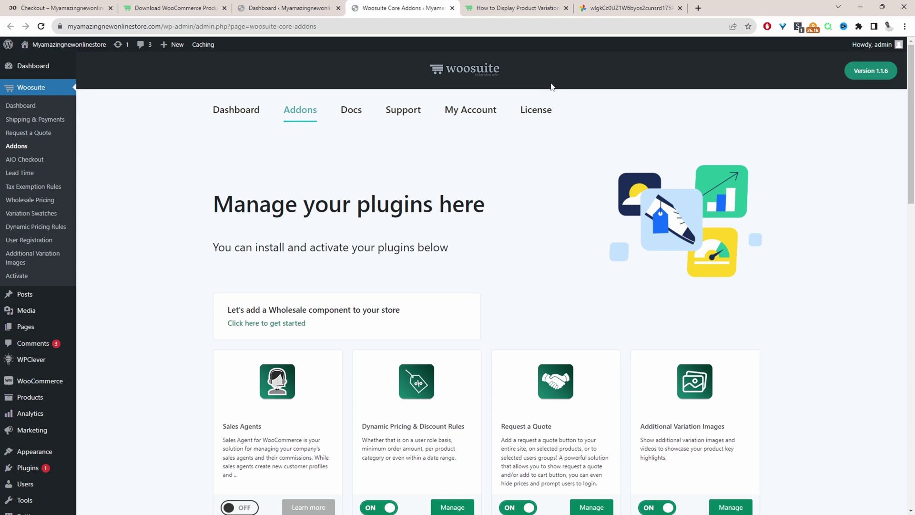
scroll(577, 162, "down", 3)
scroll(577, 163, "down", 3)
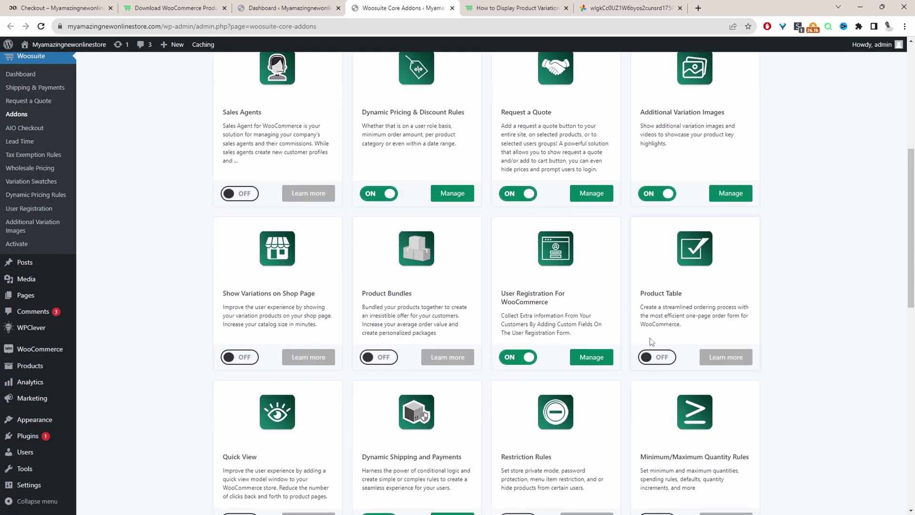
left_click(665, 356)
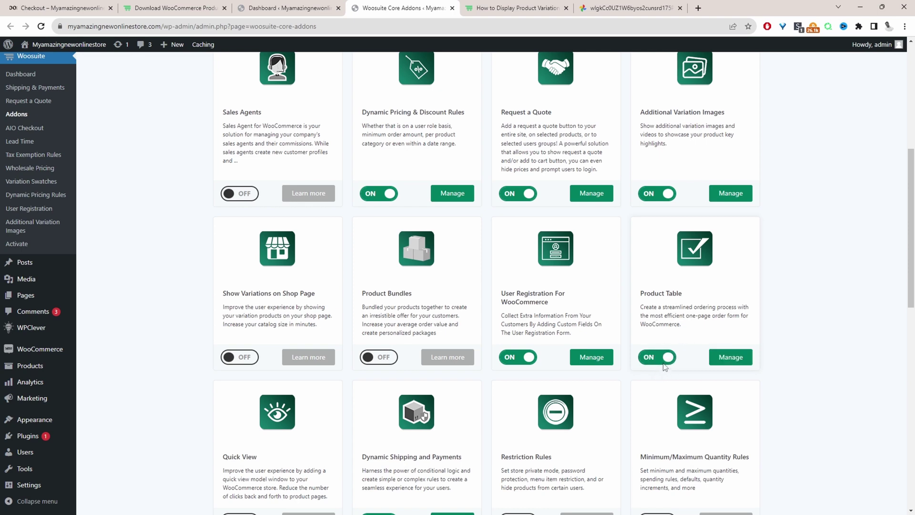
left_click(723, 359)
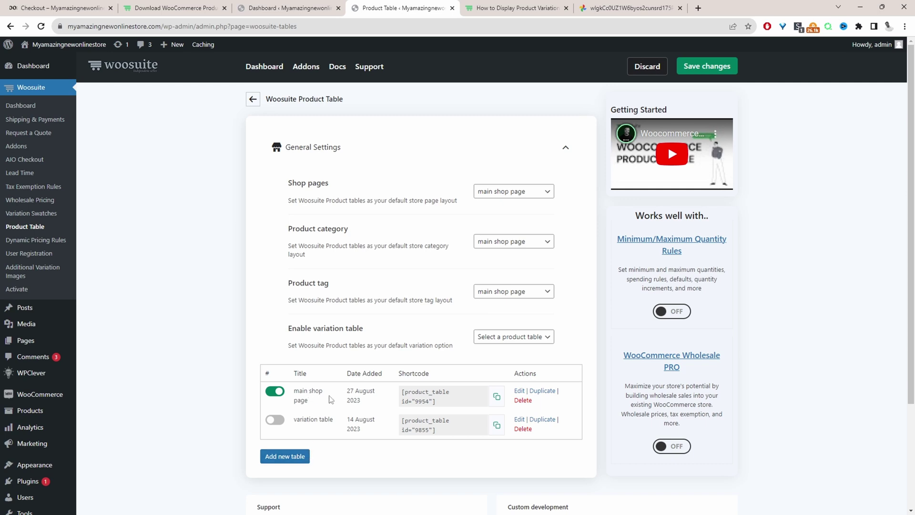
Step: Edit the 'main shop page' table and select its title text
left_click(519, 391)
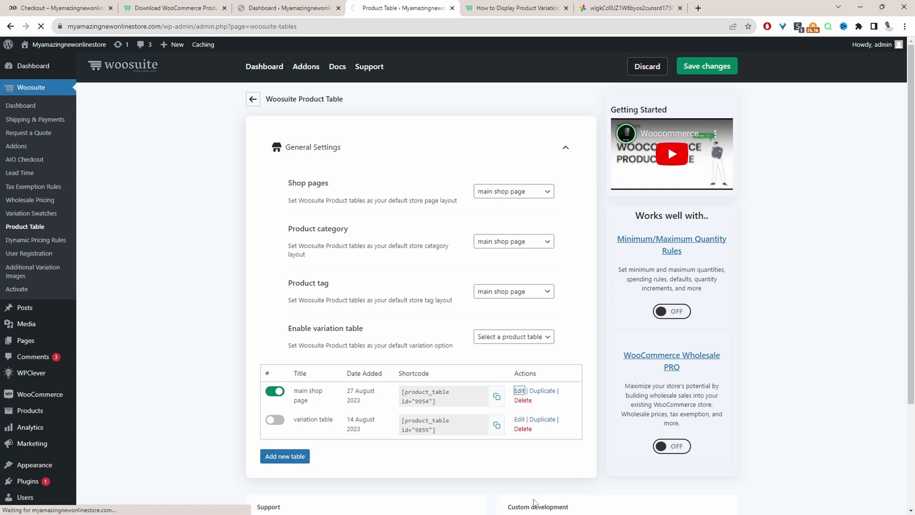
left_click_drag(481, 185, 516, 184)
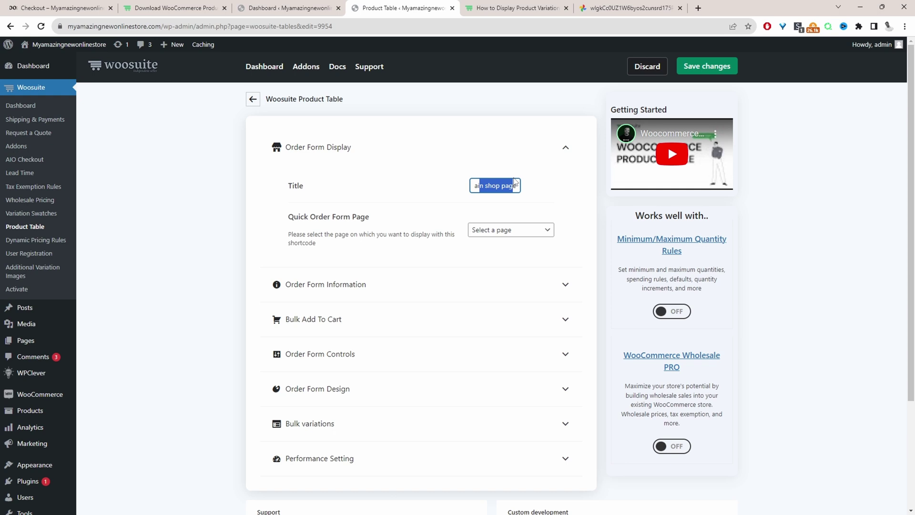
Step: Under Order Form Information, drag Name into the selected columns between Price and Add to cart
left_click(307, 285)
scroll(469, 328, "down", 4)
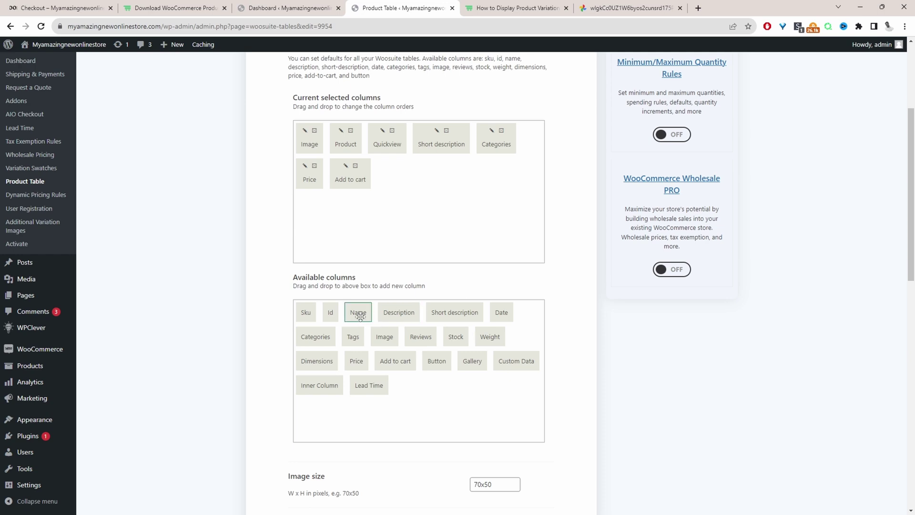
left_click_drag(360, 316, 343, 186)
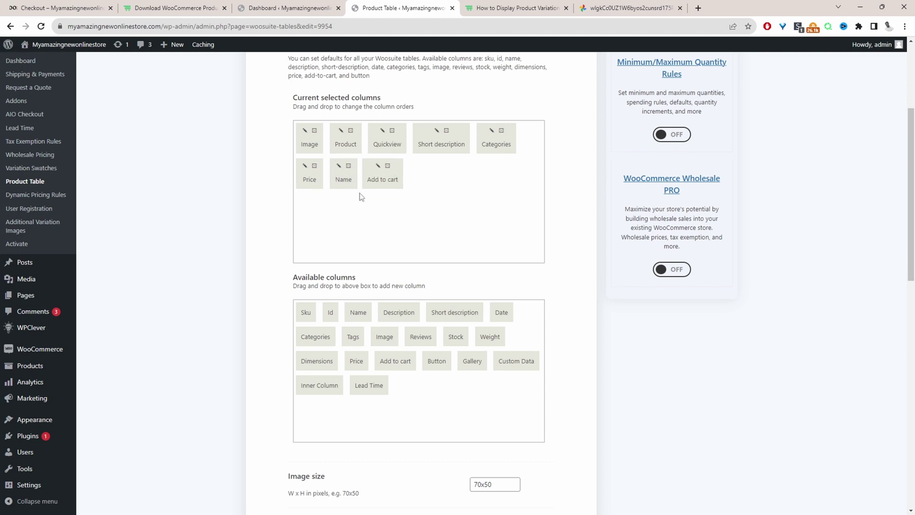
Step: Change the Name column's label to 'Product' and close its settings dialog
left_click(339, 168)
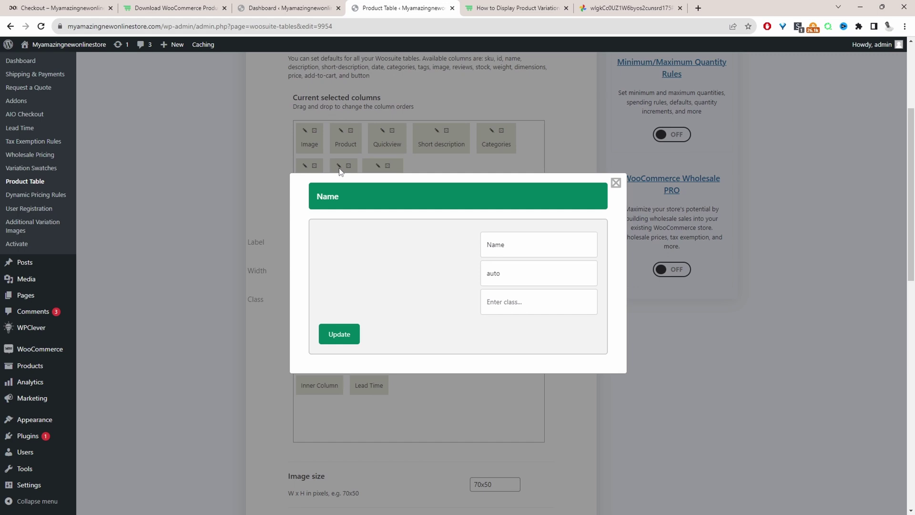
double_click(517, 244)
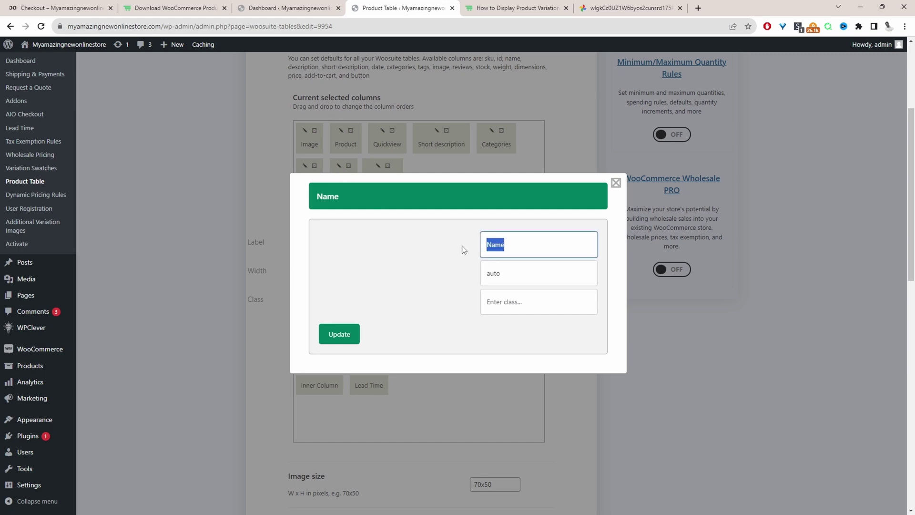
type("Product")
left_click(328, 339)
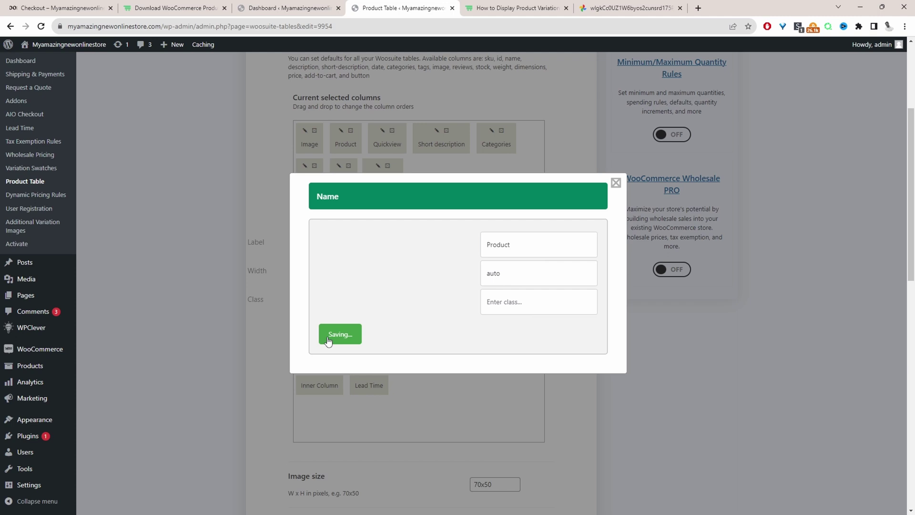
left_click(615, 183)
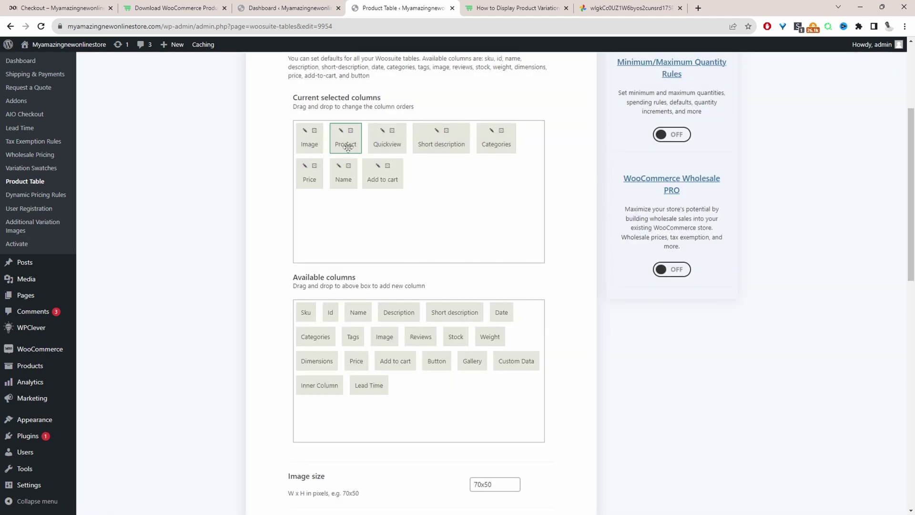
Step: Remove the Name and Quickview columns and set Product links to 'name' instead of 'none'
left_click(348, 165)
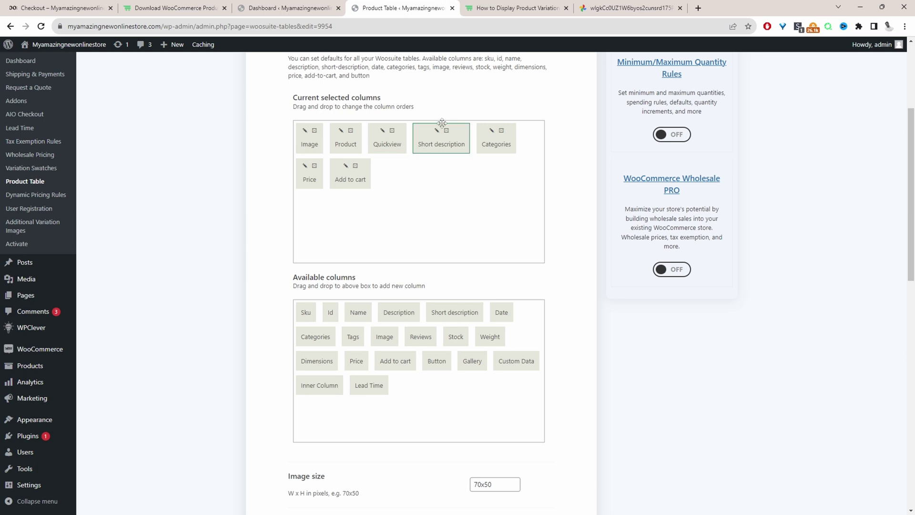
left_click(392, 131)
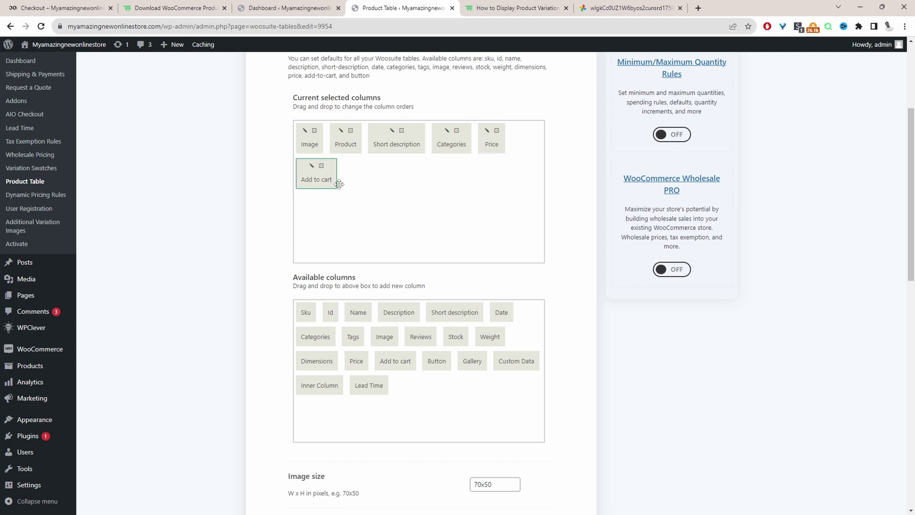
scroll(405, 219, "down", 7)
scroll(477, 267, "down", 3)
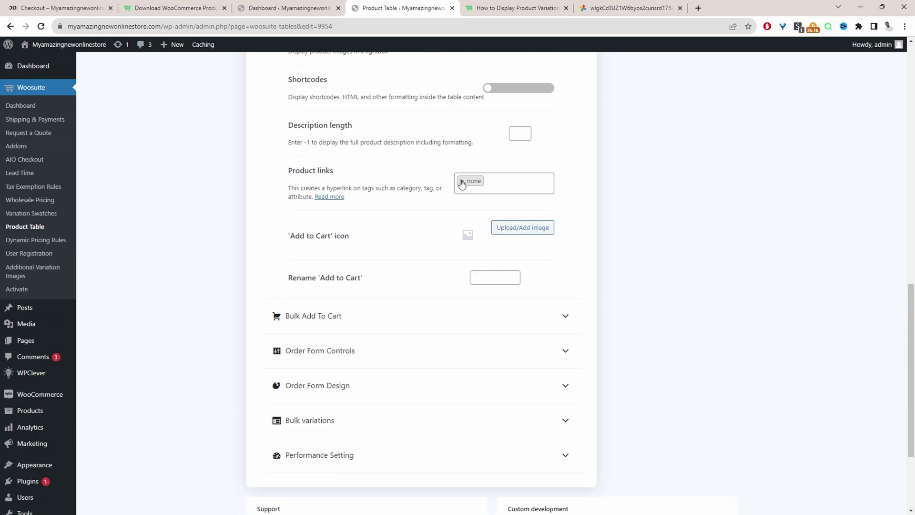
left_click(462, 182)
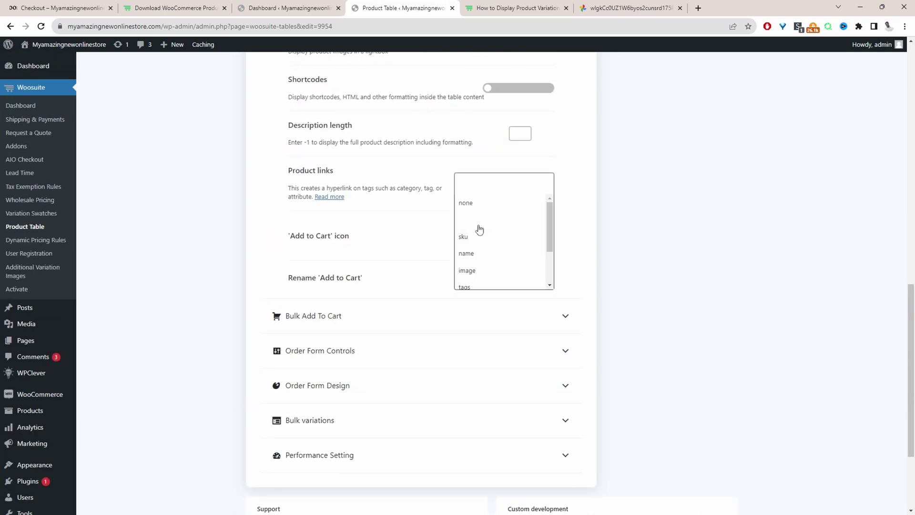
left_click(481, 256)
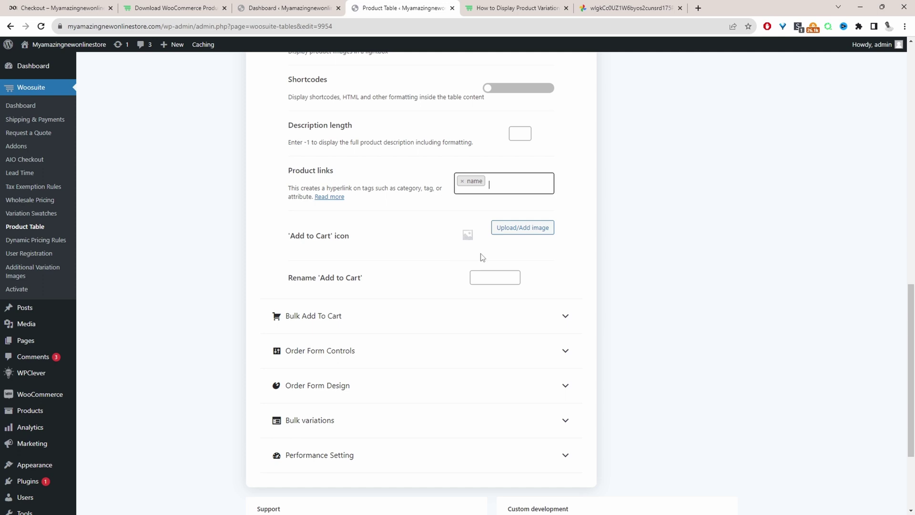
left_click(675, 195)
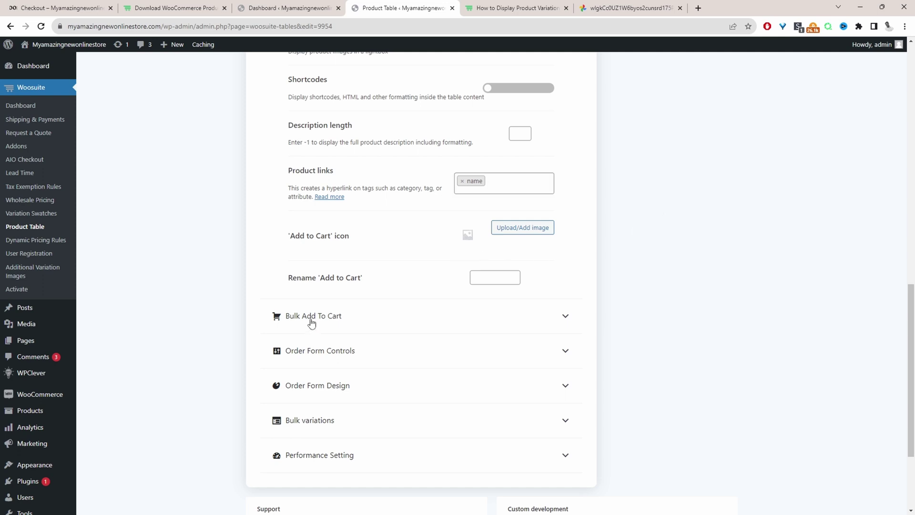
Step: Set Bulk Add To Cart's Variations Setting to 'Separate rows in table (one per variation)'
left_click(311, 317)
scroll(486, 210, "up", 2)
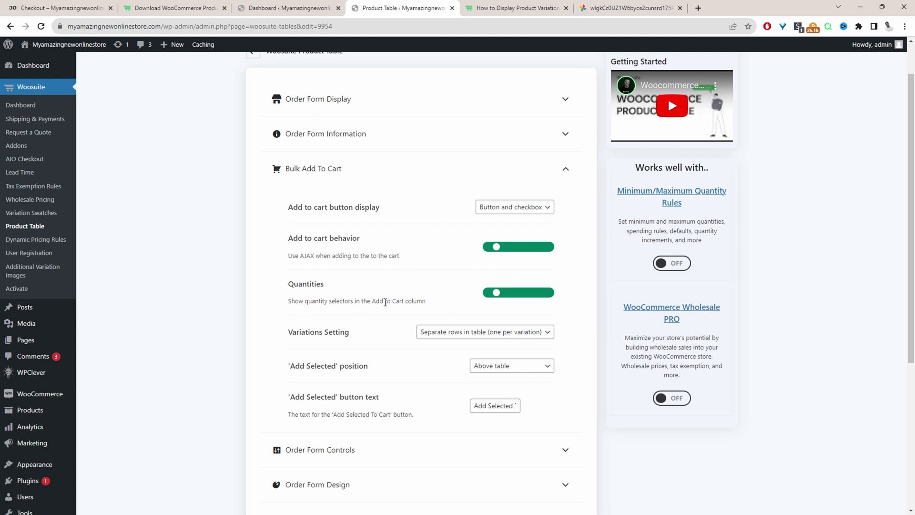
scroll(407, 324, "down", 3)
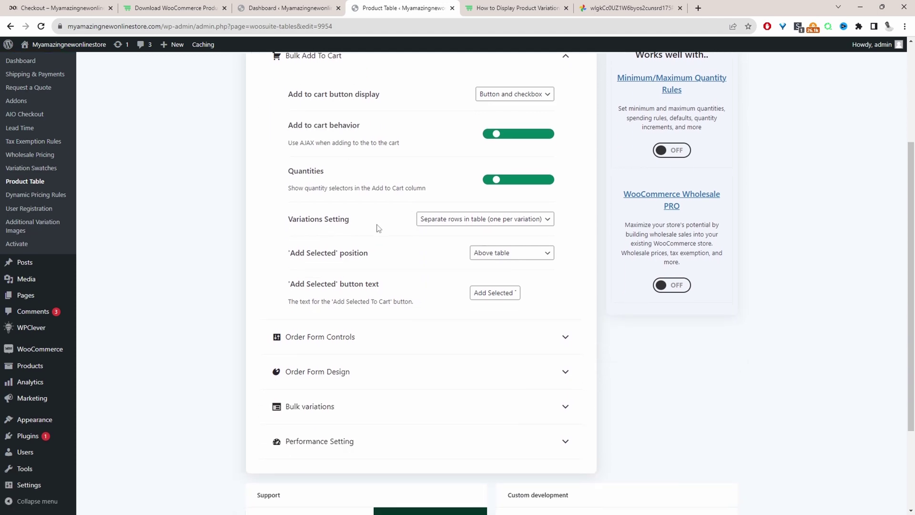
left_click(443, 220)
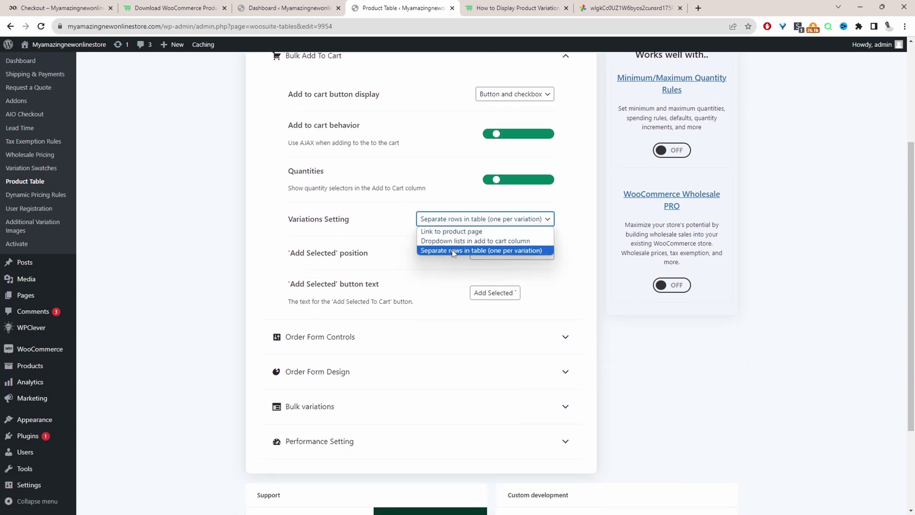
left_click(450, 253)
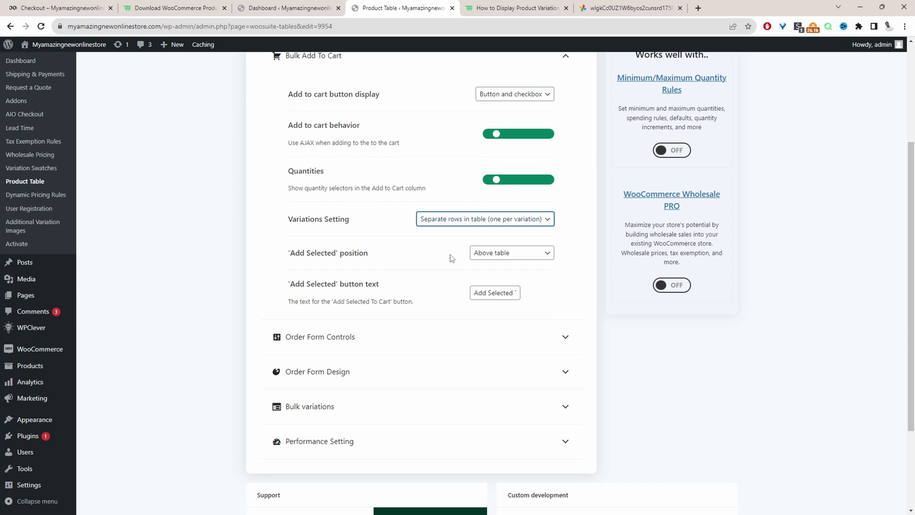
left_click(357, 340)
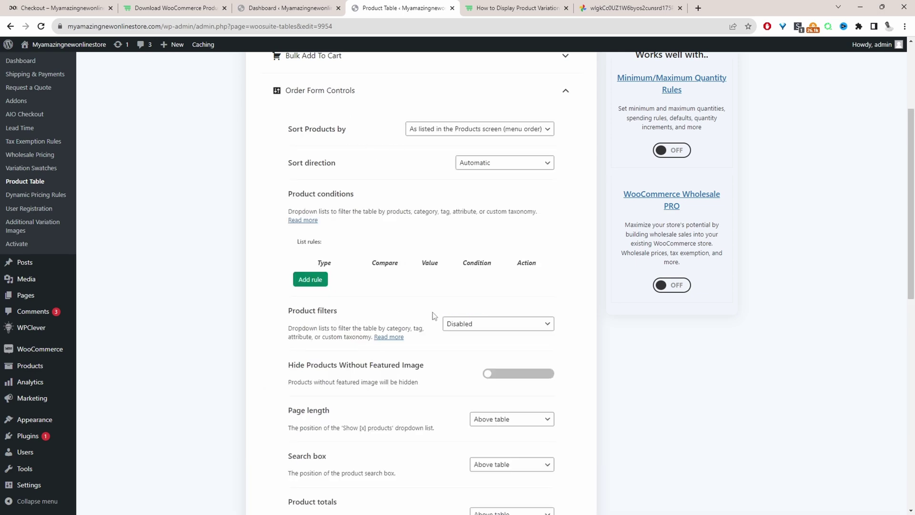
Step: Set Product filters to 'Show based on columns in table' and expand Order Form Design
left_click(474, 326)
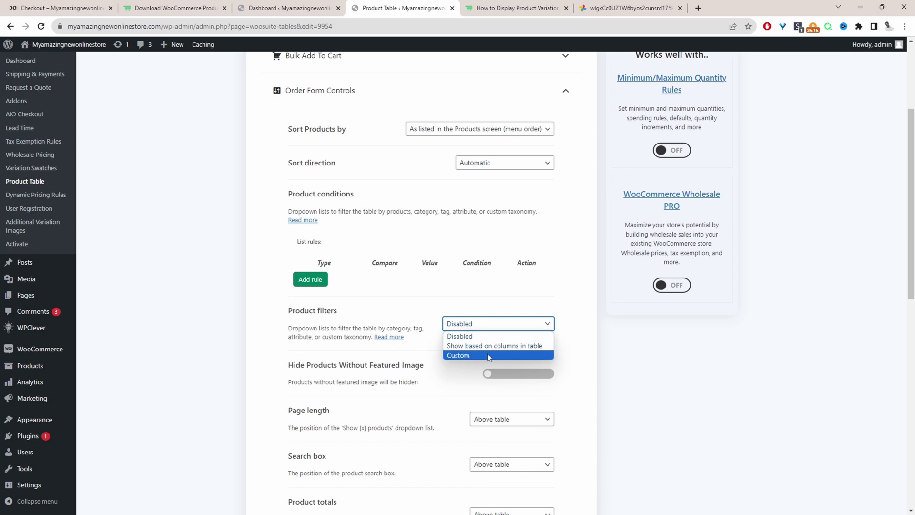
left_click(453, 346)
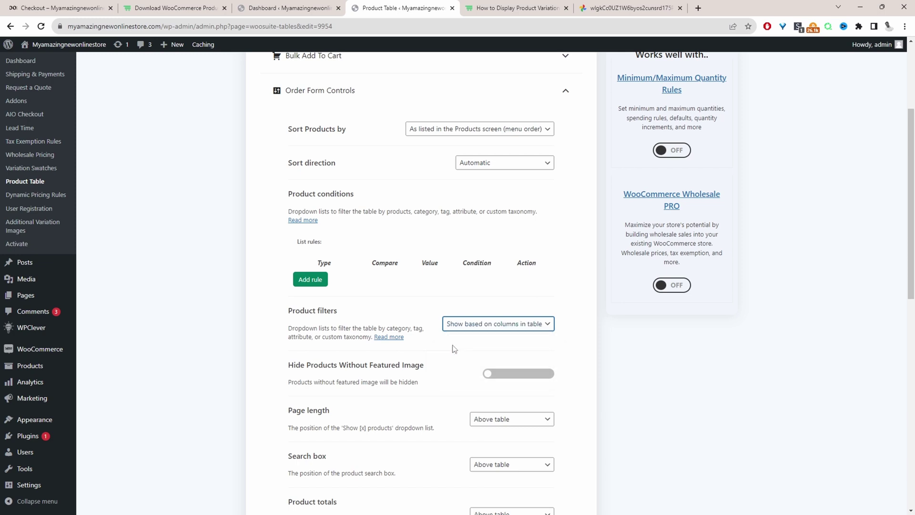
scroll(539, 324, "down", 1)
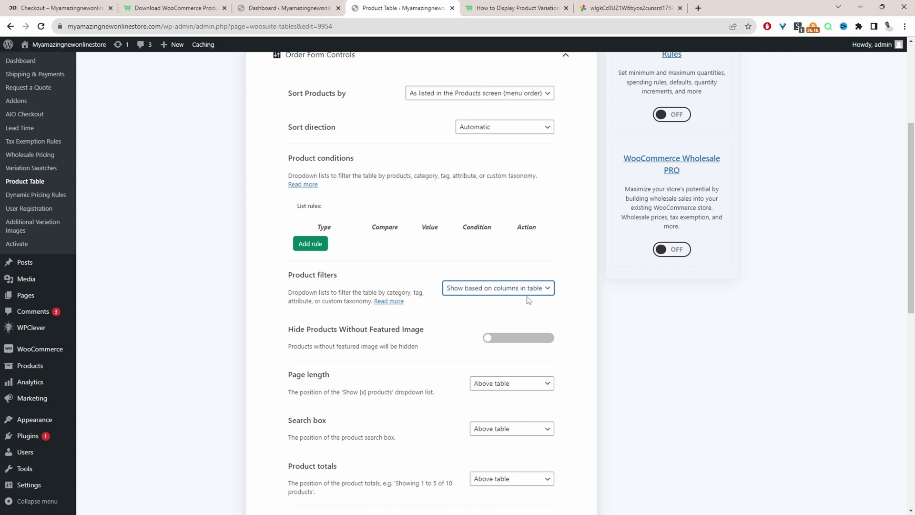
scroll(528, 300, "down", 5)
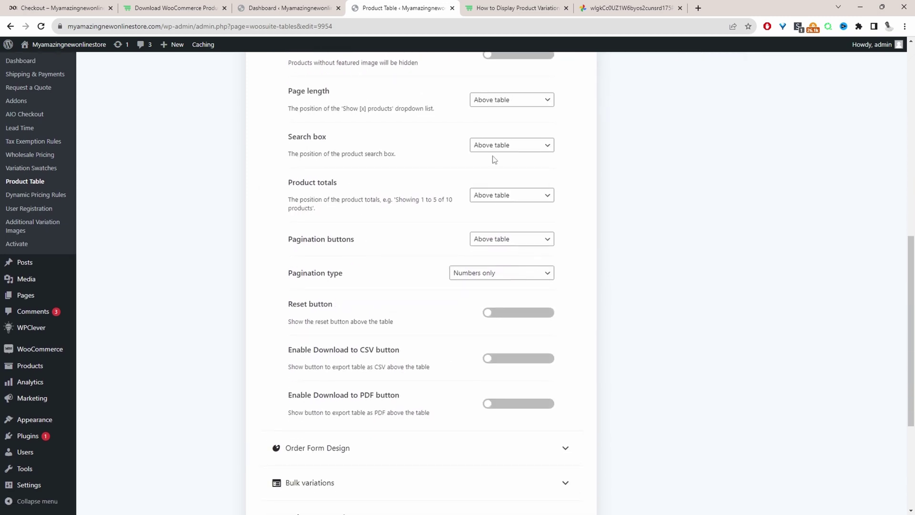
scroll(457, 277, "down", 3)
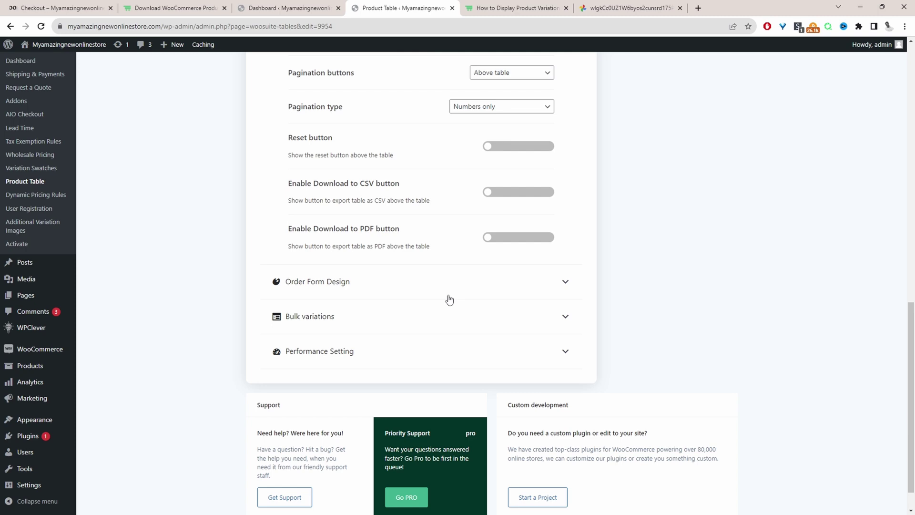
left_click(449, 296)
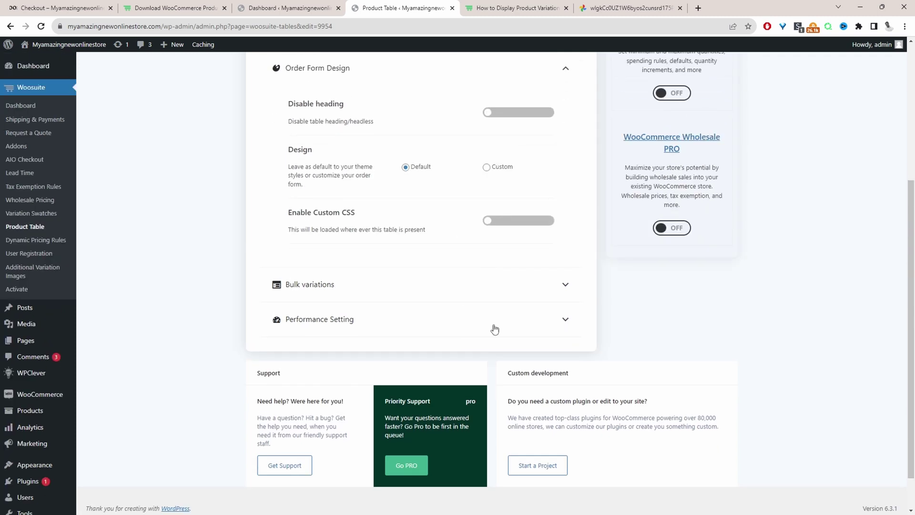
scroll(494, 329, "up", 4)
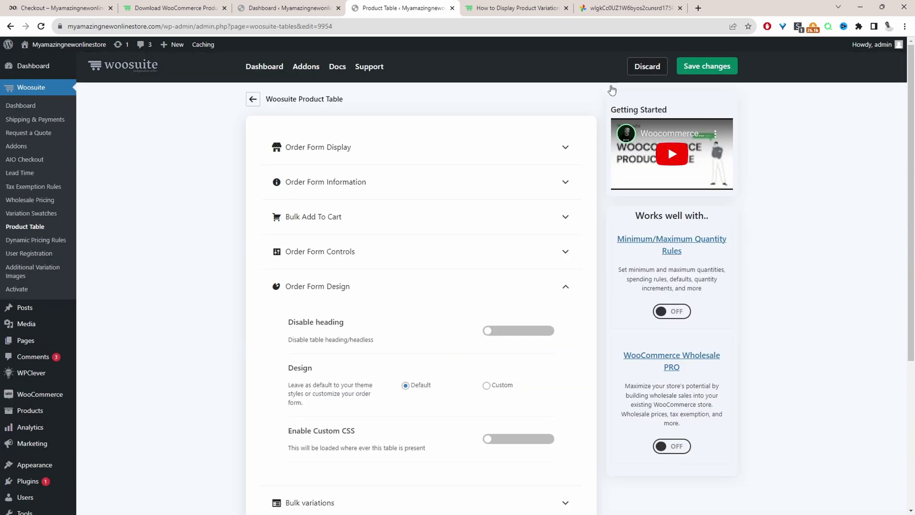
Step: Save the table, then set Shop pages to the 'main shop page' table and save the general settings
left_click(698, 75)
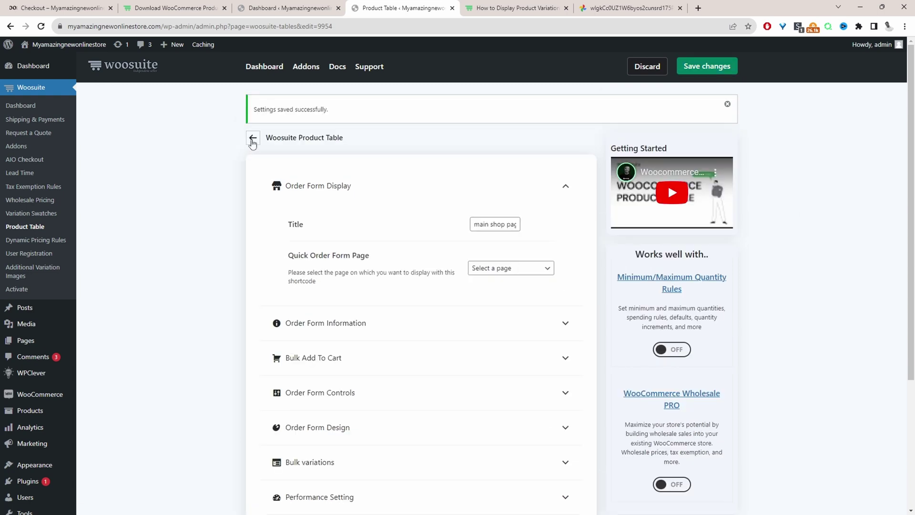
left_click(253, 138)
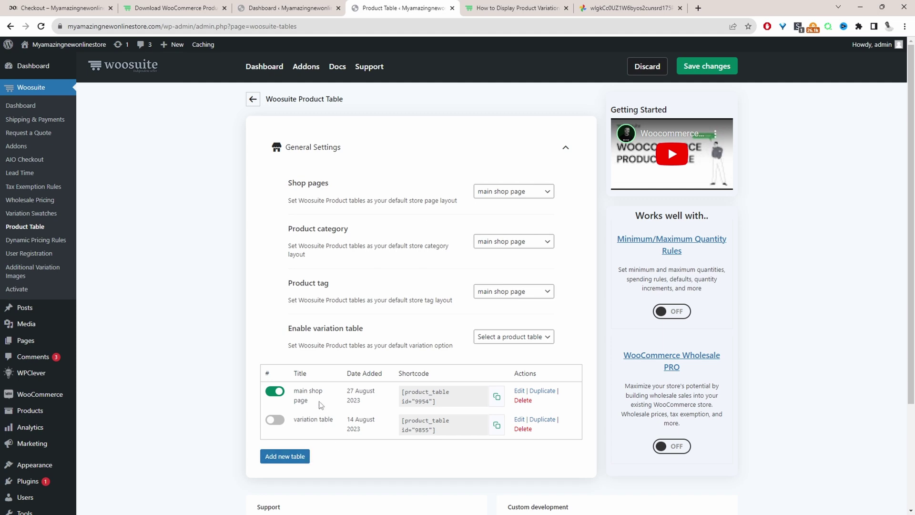
left_click(507, 192)
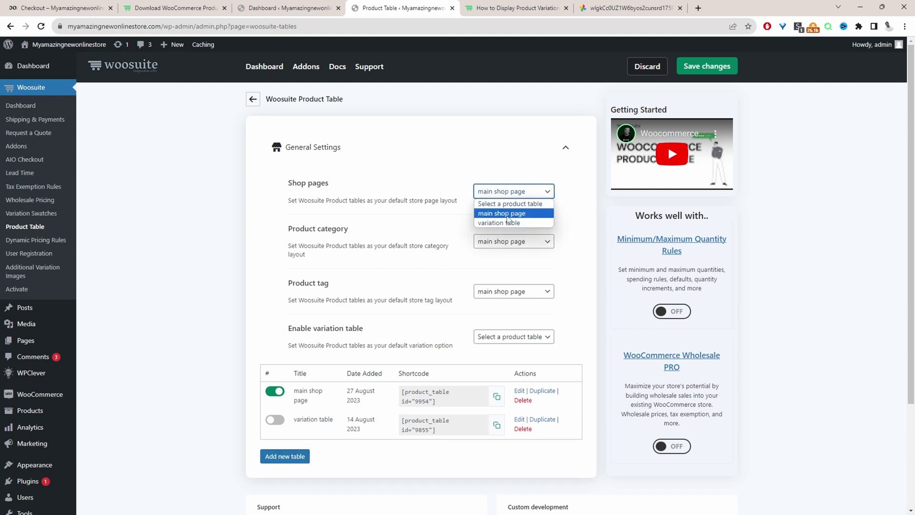
left_click(508, 214)
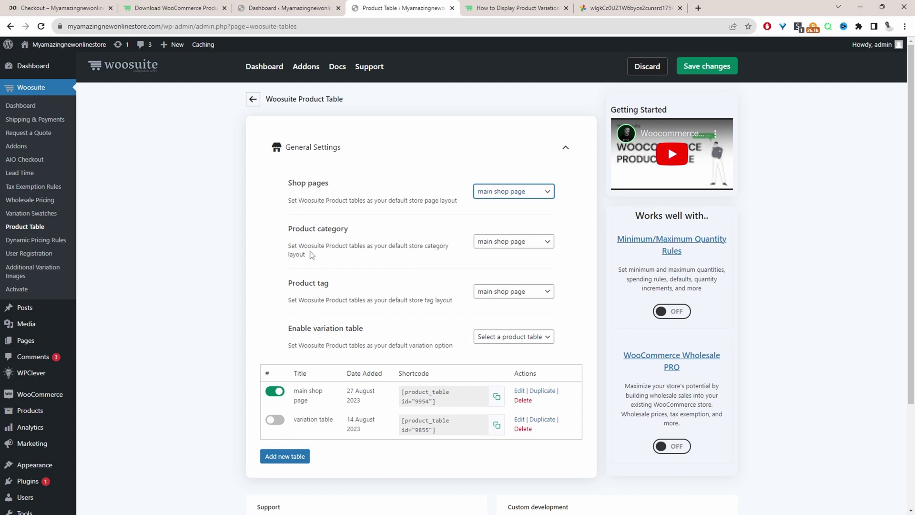
left_click(690, 66)
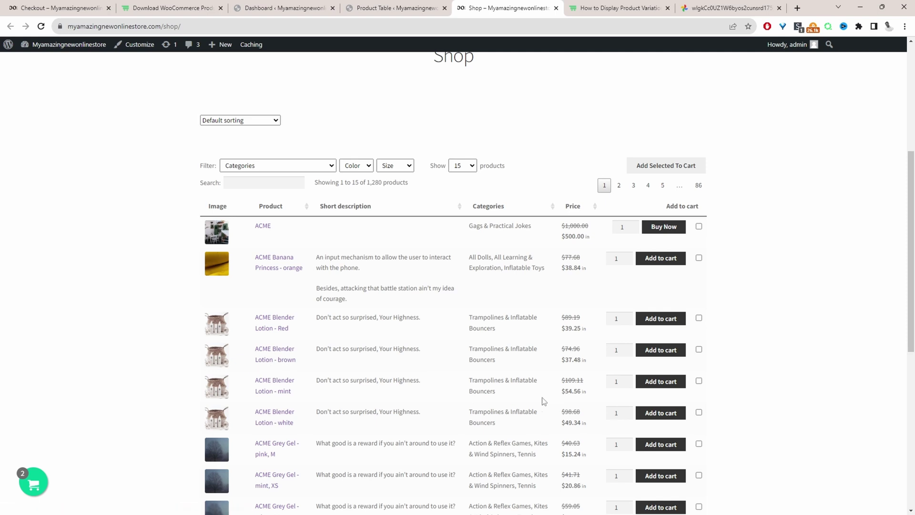
Step: Add the ACME Grey Gel - pink, M variation to the cart from the shop table, then close the cart panel
scroll(543, 400, "down", 3)
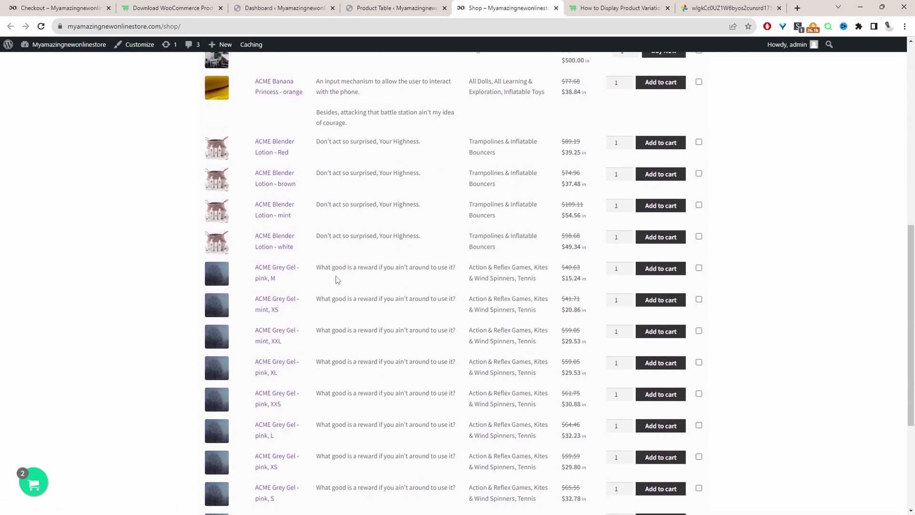
left_click(660, 269)
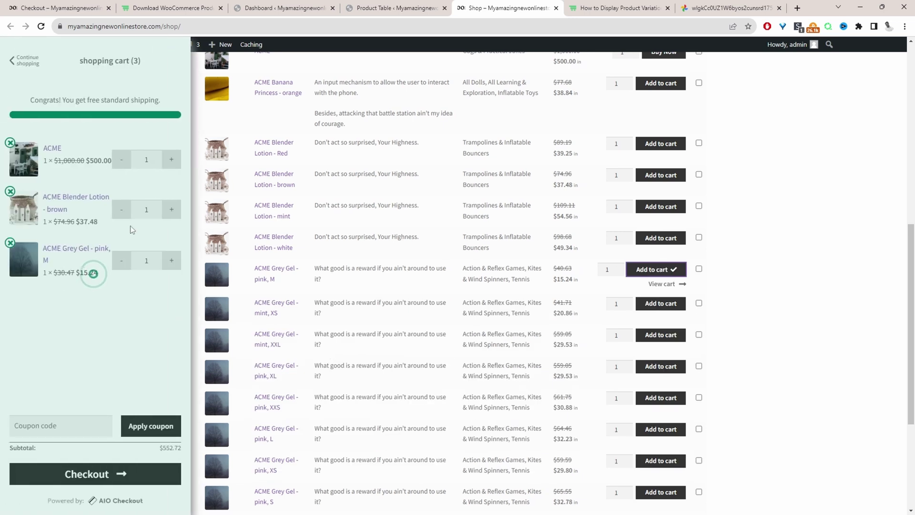
left_click(215, 266)
scroll(286, 310, "down", 3)
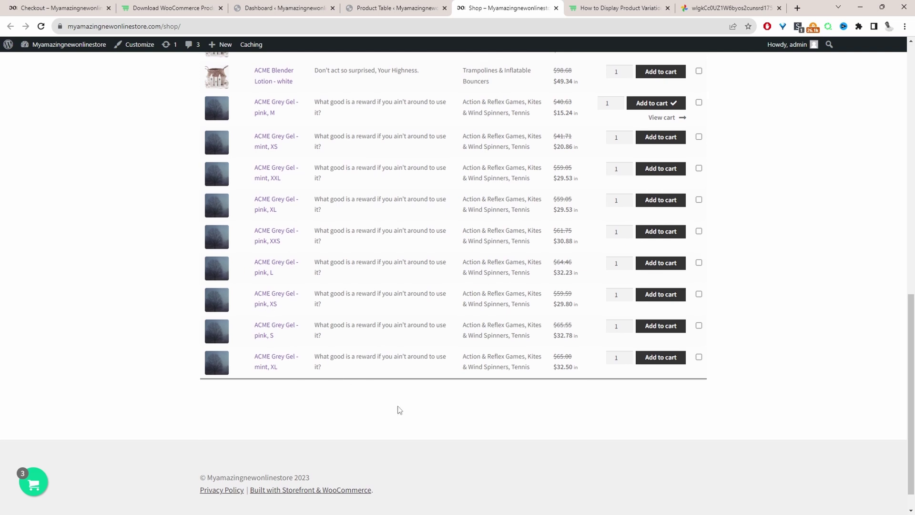
scroll(399, 409, "up", 3)
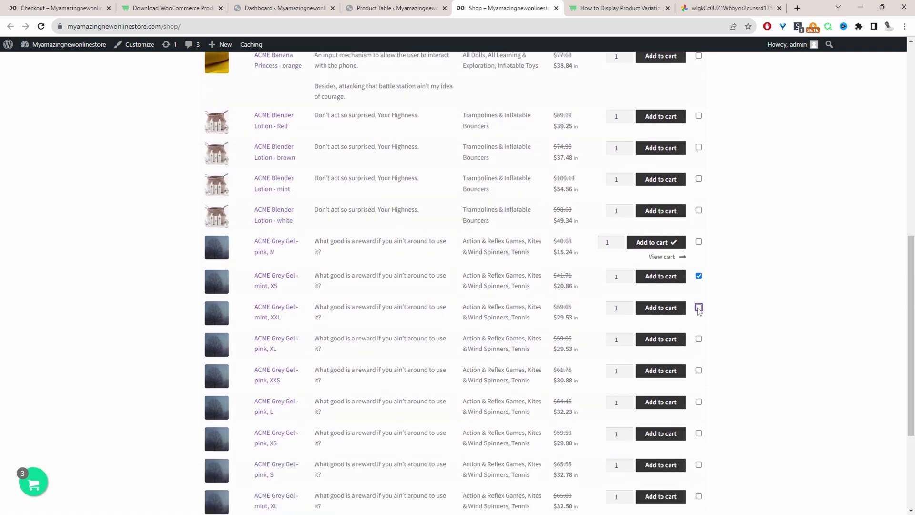
scroll(681, 416, "up", 6)
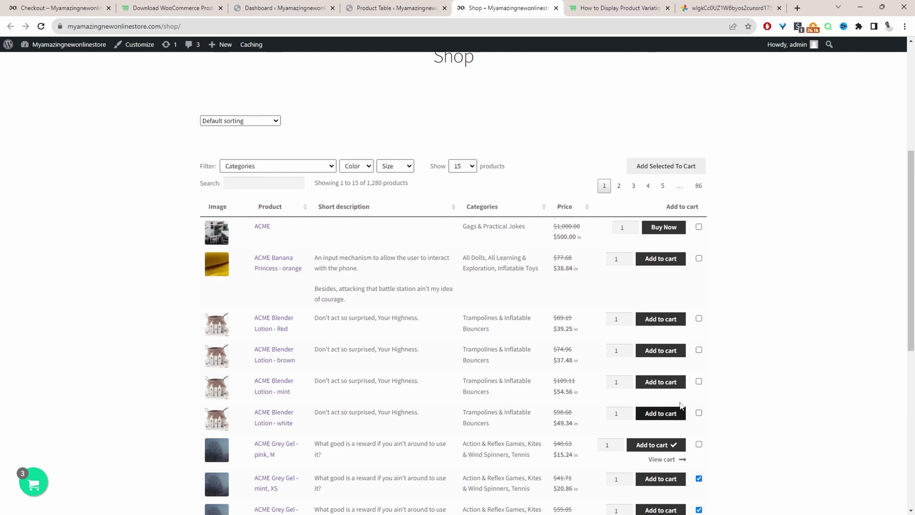